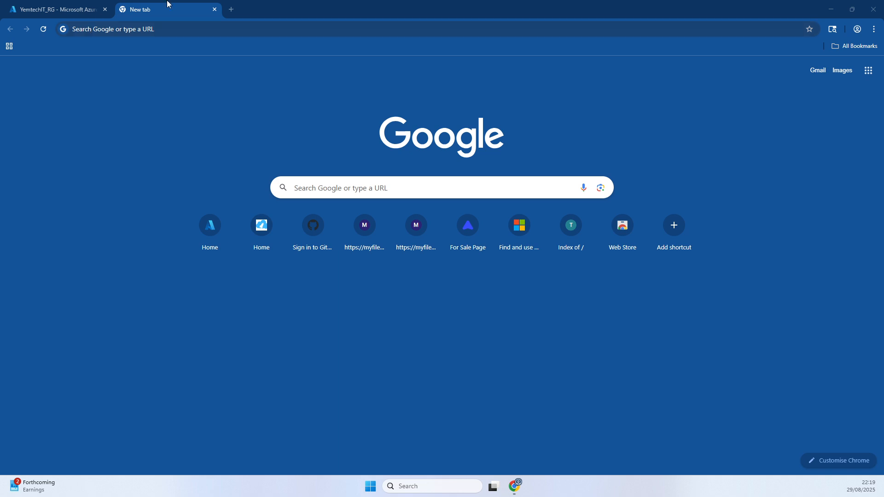
Load the Azure portal at portal.azure.com in the new browser tab
click(98, 32)
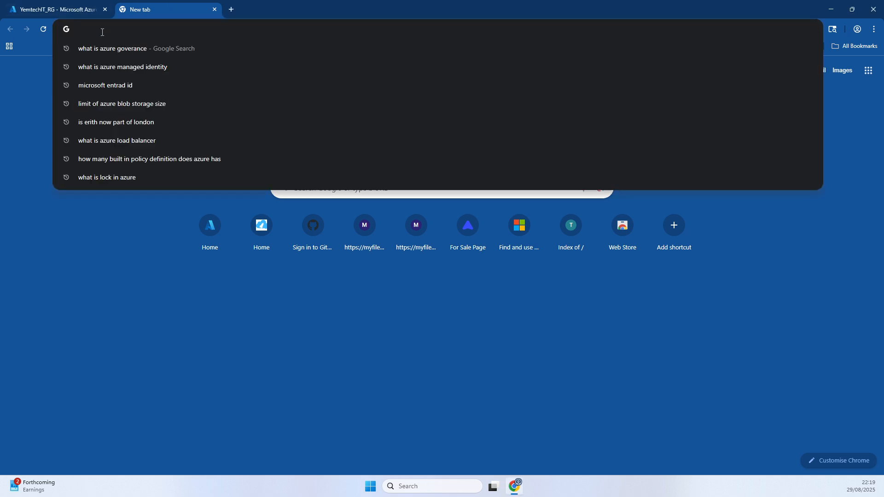
text(pora)
key(BackSpace)
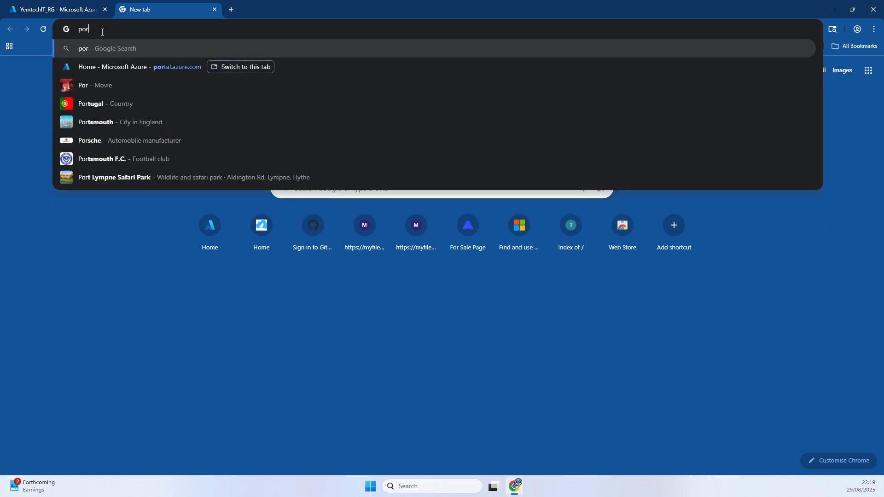
text(tal.azure.com)
key(Return)
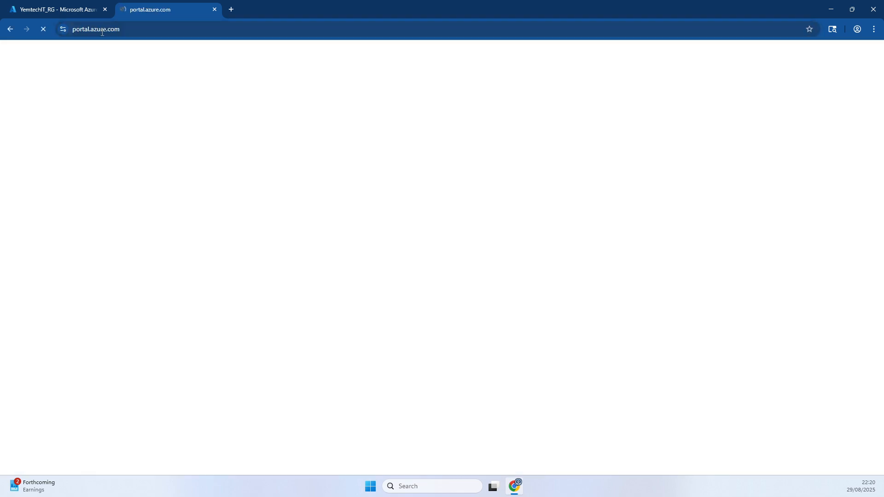
In the already open portal tab, filter the resource groups by "yem" and open YemtechIT_RG
click(71, 15)
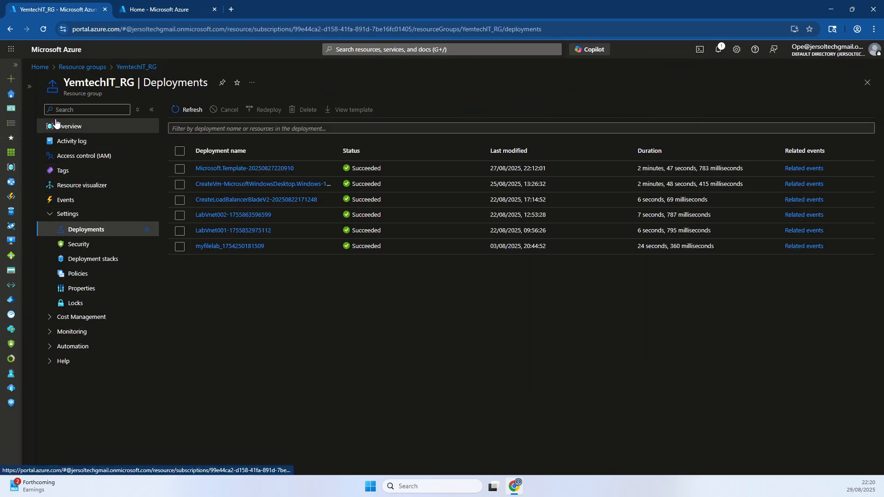
click(361, 51)
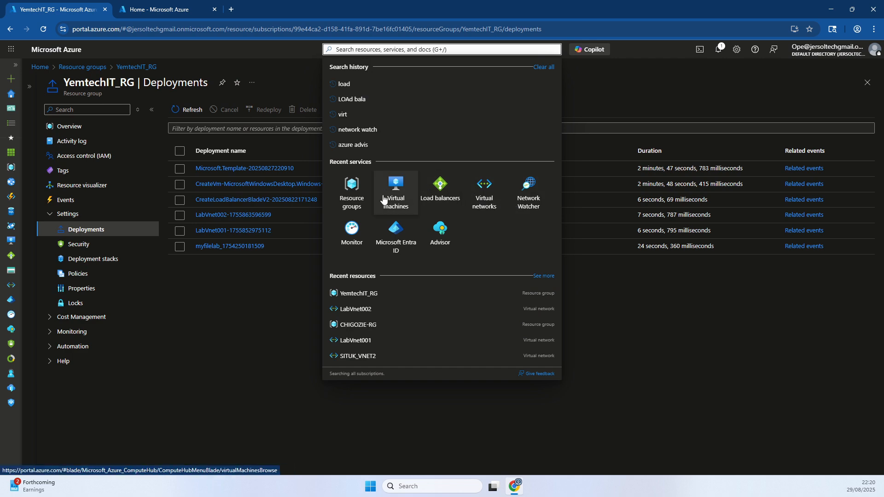
click(352, 187)
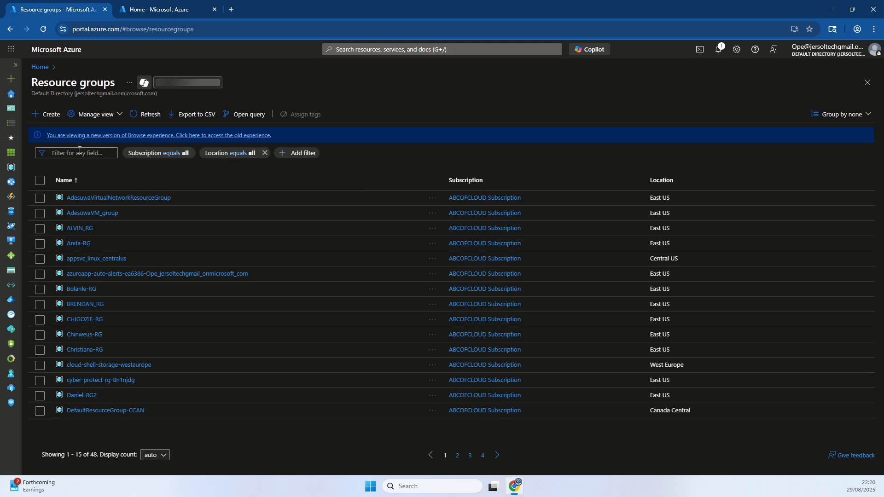
text(yem)
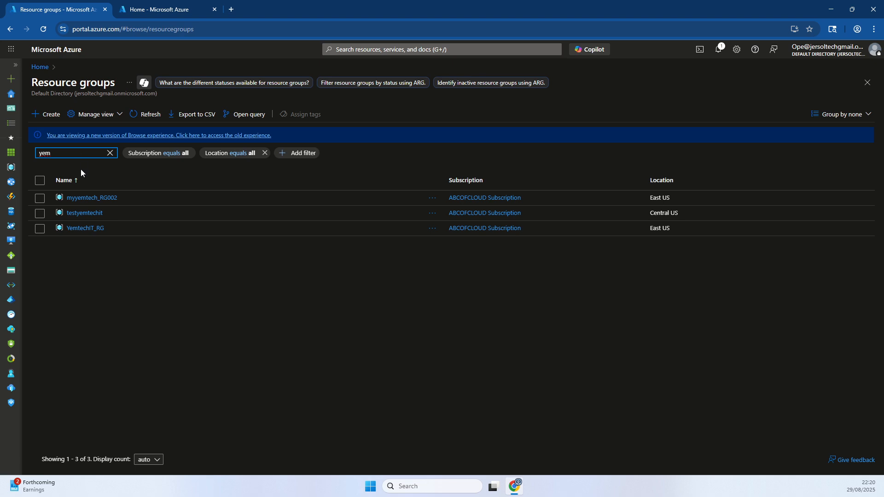
click(87, 229)
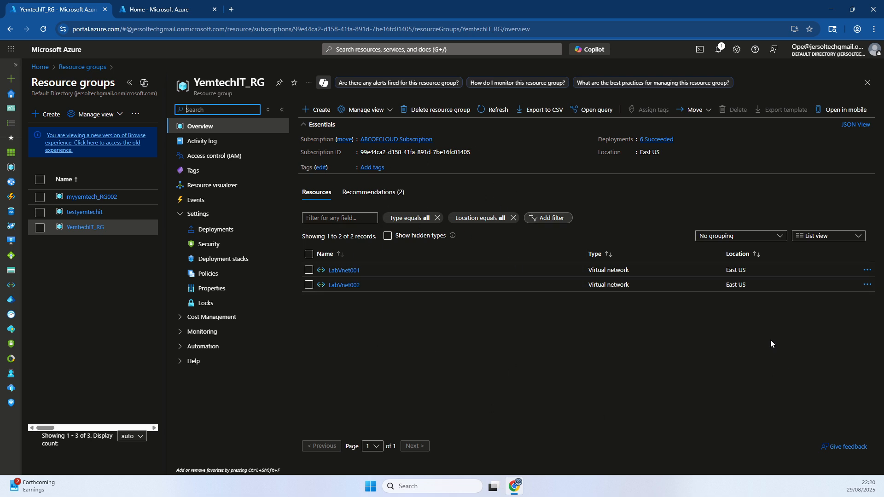
Examine the types of the resources LabVnet001 and LabVnet002 in the YemtechIT_RG overview with the resource group list collapsed
drag(629, 270, 588, 276)
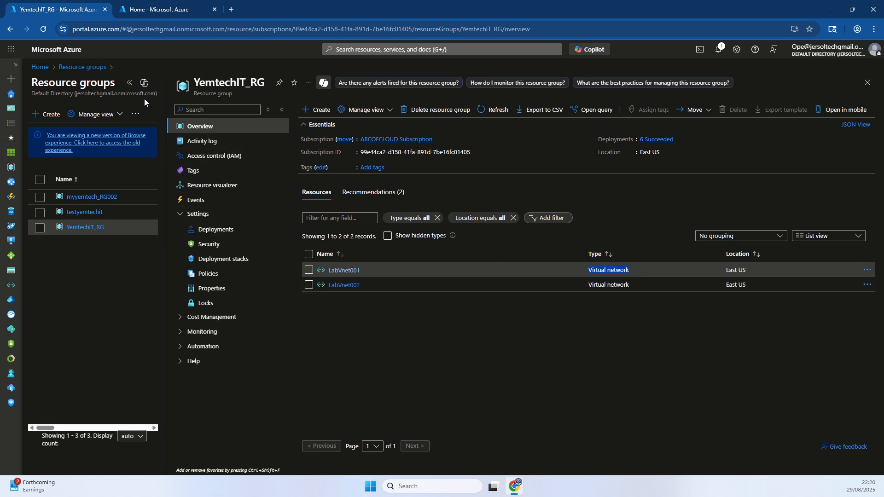
click(129, 83)
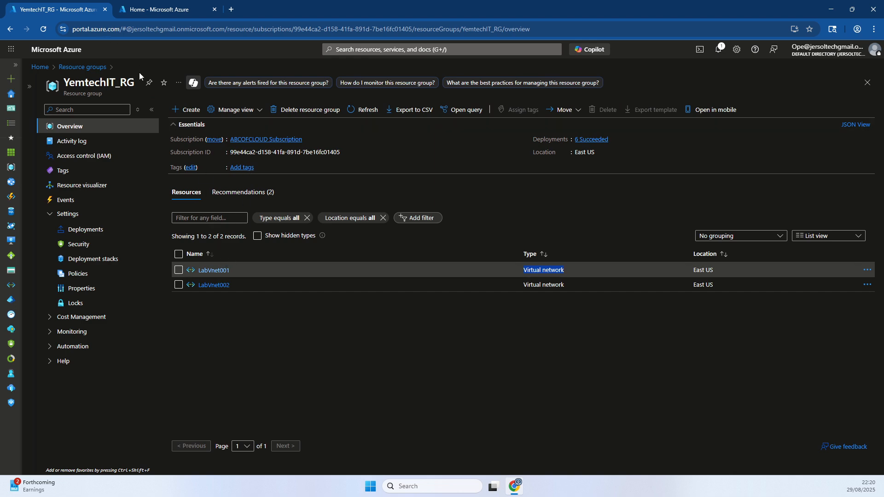
drag(135, 83, 64, 79)
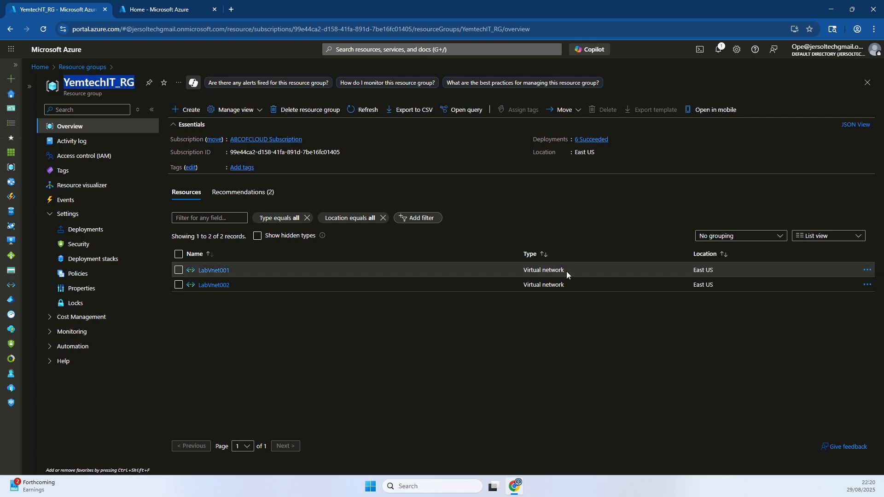
drag(566, 272, 518, 271)
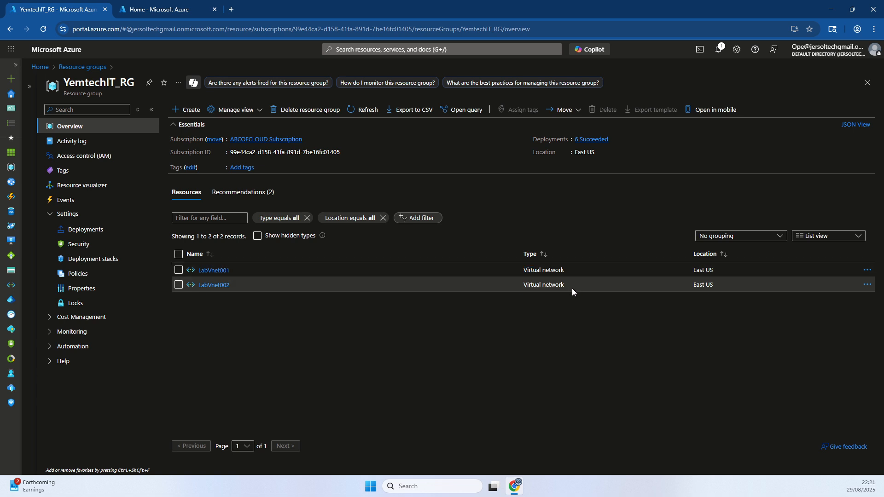
drag(572, 289, 524, 286)
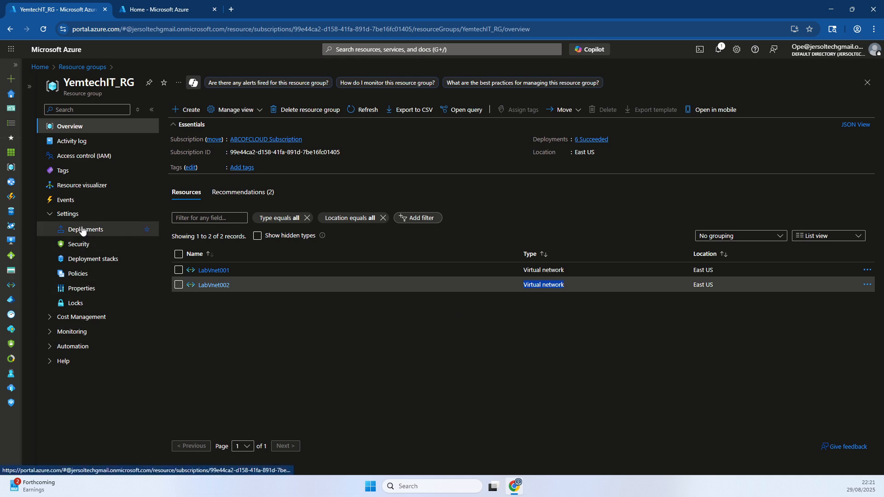
Show the deployment history of YemtechIT_RG and sort it by deployment name in ascending order
click(49, 216)
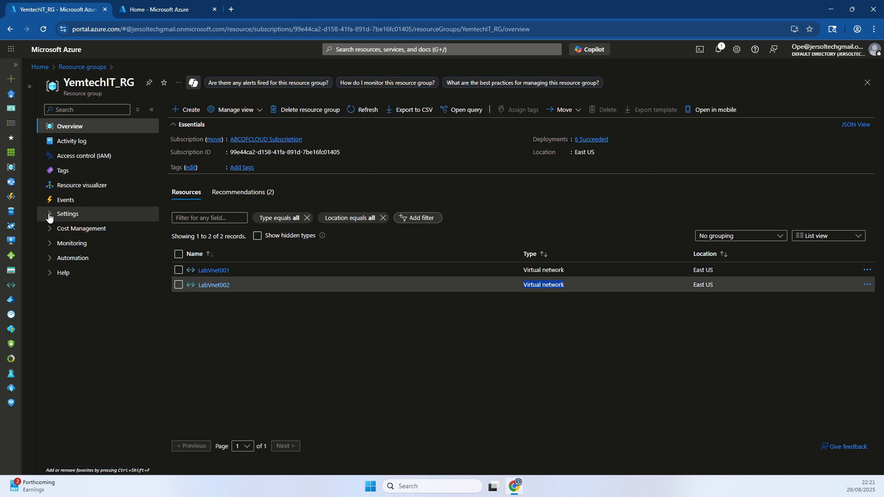
click(50, 216)
click(82, 230)
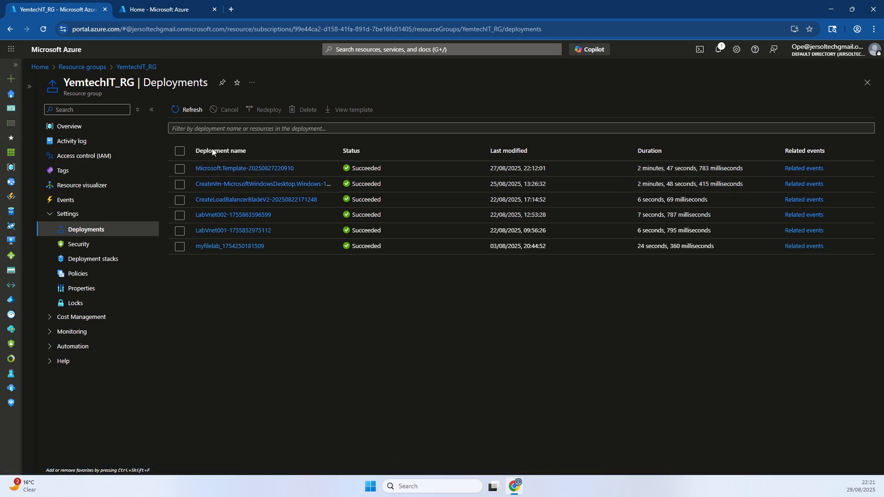
click(245, 147)
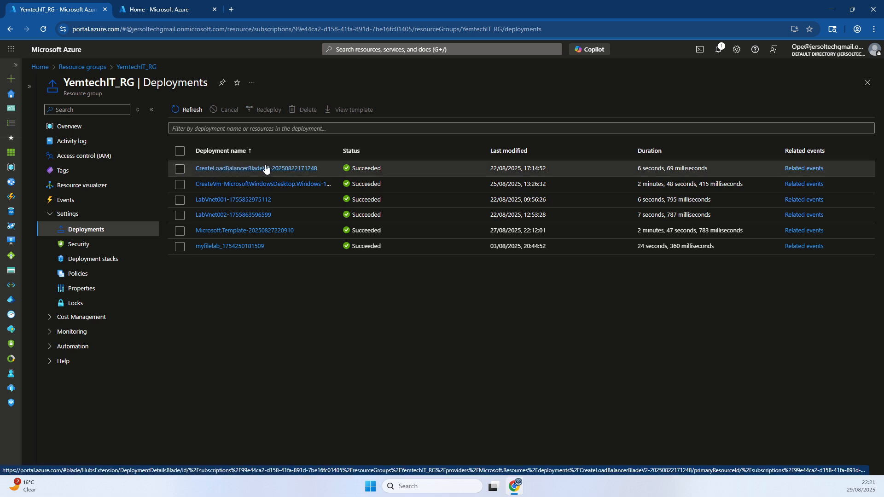
Check the resource types in the YemtechIT_RG overview again, and return to the resource group's deployment history
click(76, 130)
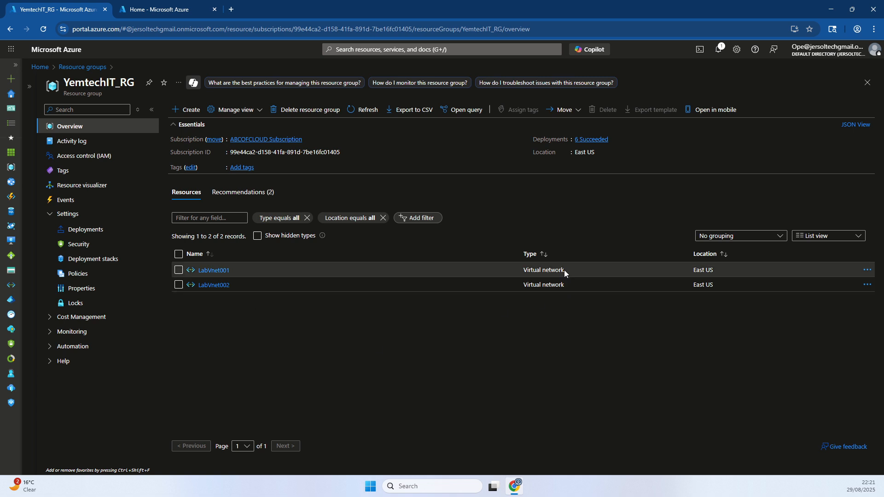
drag(565, 270, 527, 270)
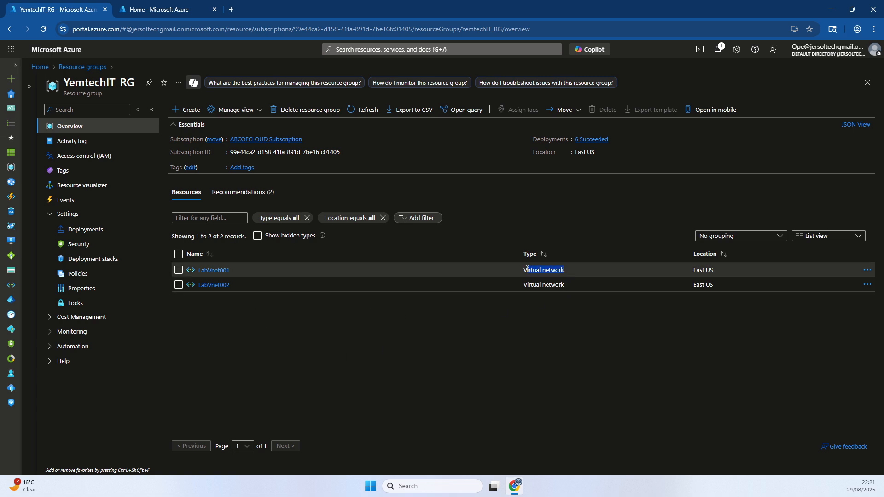
click(78, 230)
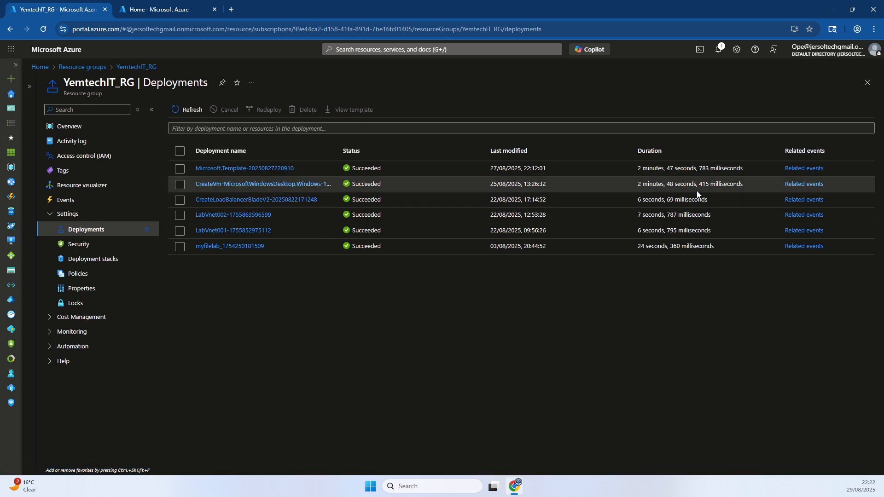
Review the related events of the CreateVm Windows 10 deployment, expanding "Add or modify schedules." in the activity log, and return to the deployments
click(489, 185)
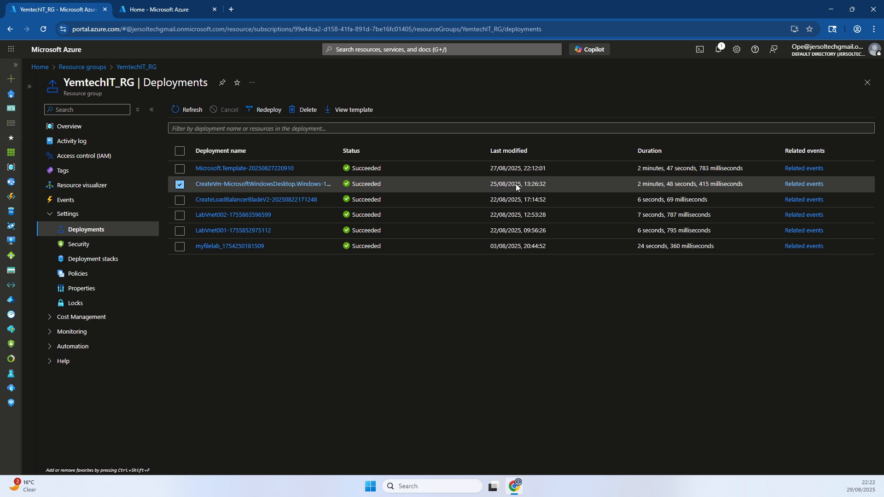
click(798, 185)
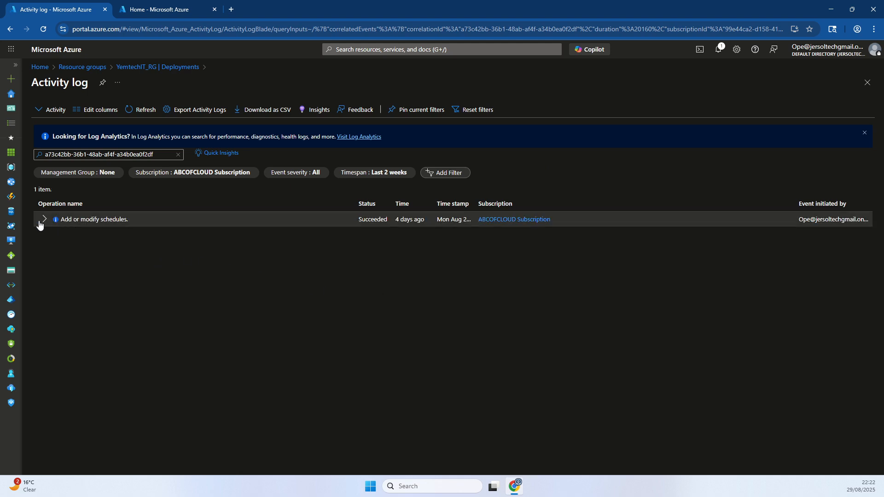
click(44, 220)
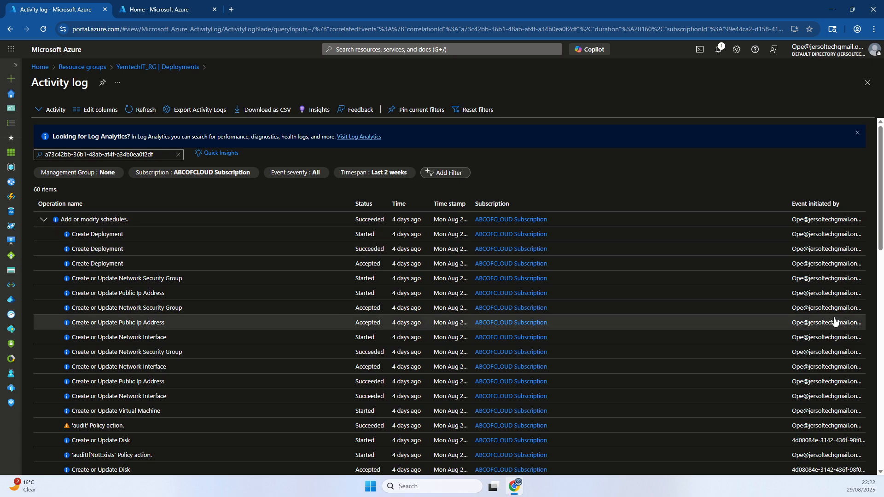
scroll(834, 323, down, 6)
scroll(834, 331, up, 3)
scroll(834, 330, up, 3)
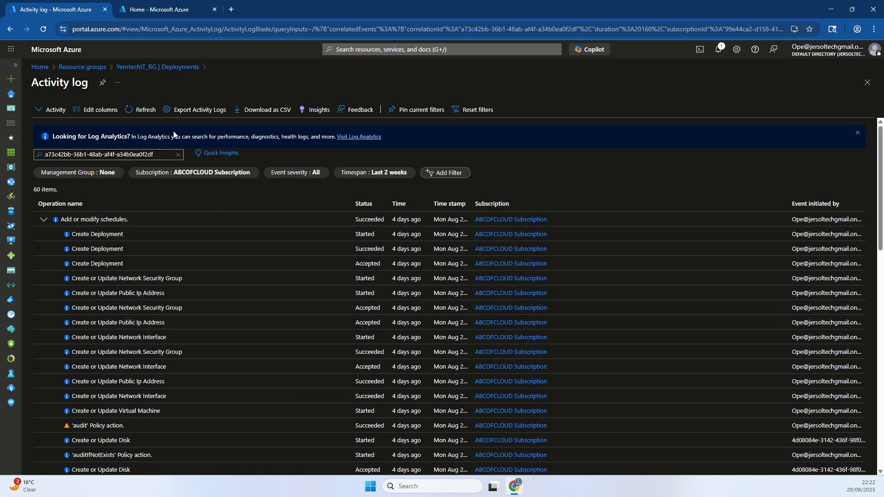
click(174, 67)
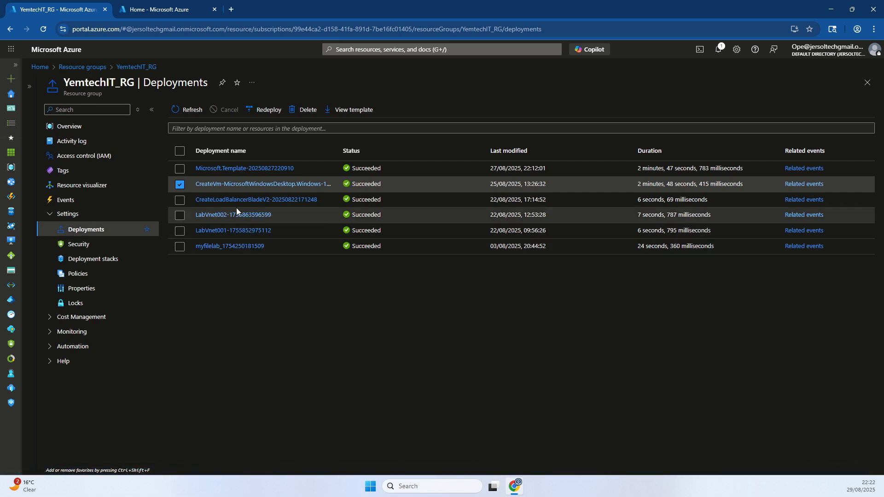
Open the CreateVm Windows 10 deployment from the deployment history and start redeploying it
click(180, 184)
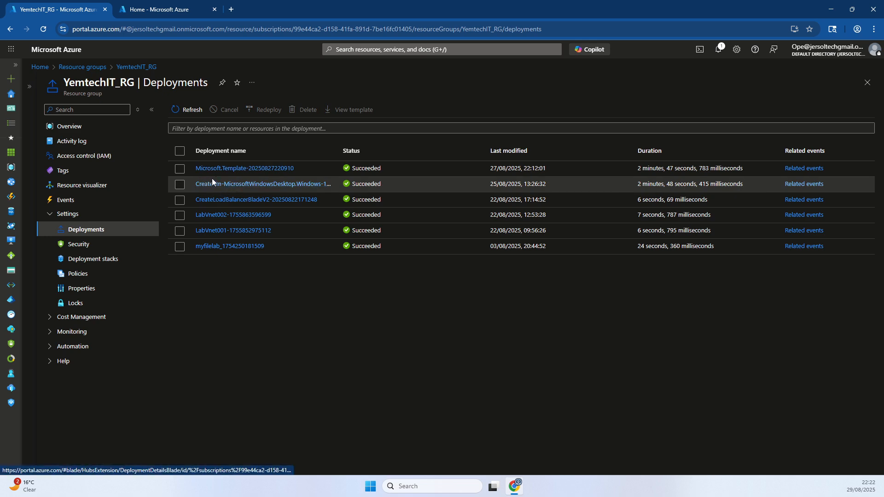
click(180, 185)
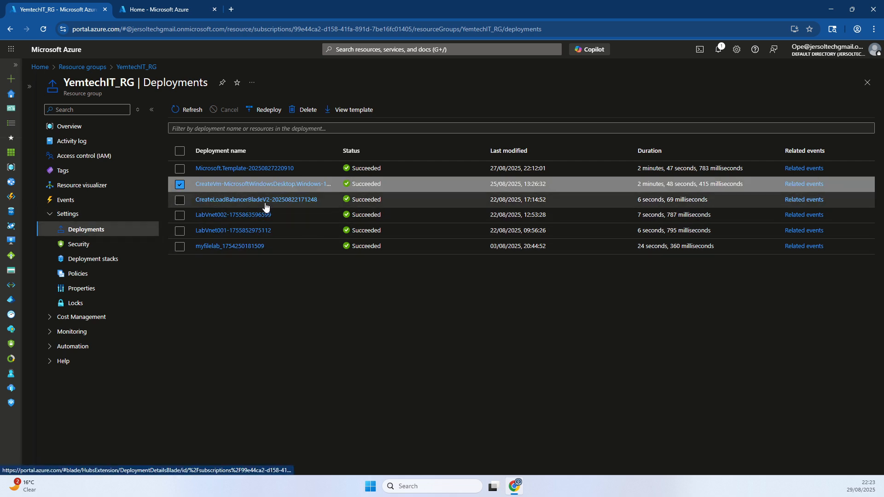
click(246, 186)
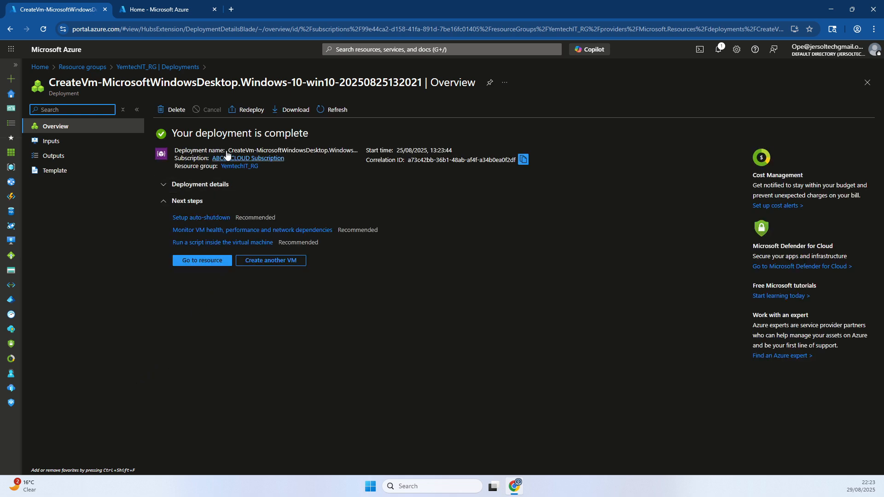
click(252, 116)
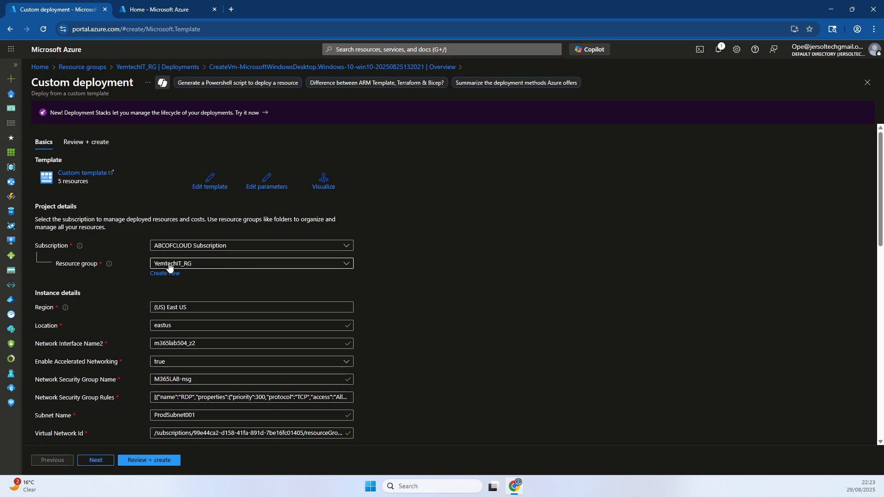
Review the prefilled custom deployment parameters, paste the admin password for the virtual machine, and proceed to the final review and validation
scroll(146, 291, down, 3)
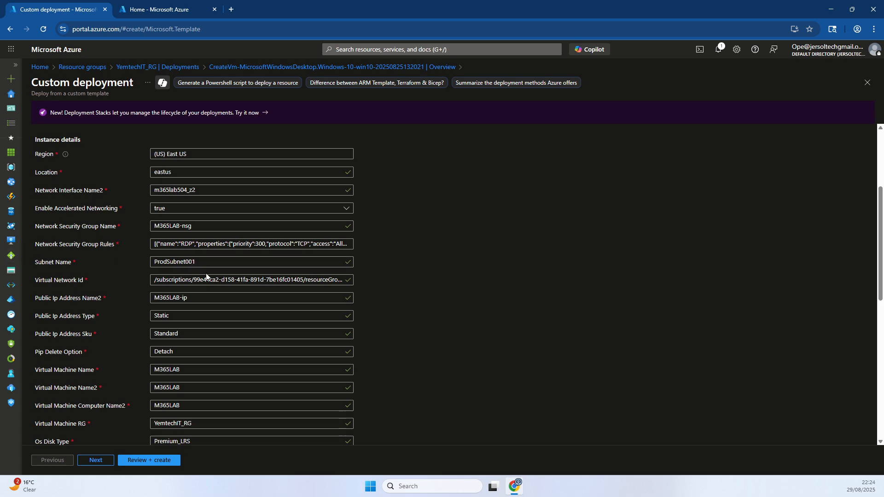
scroll(205, 293, down, 2)
scroll(205, 299, down, 2)
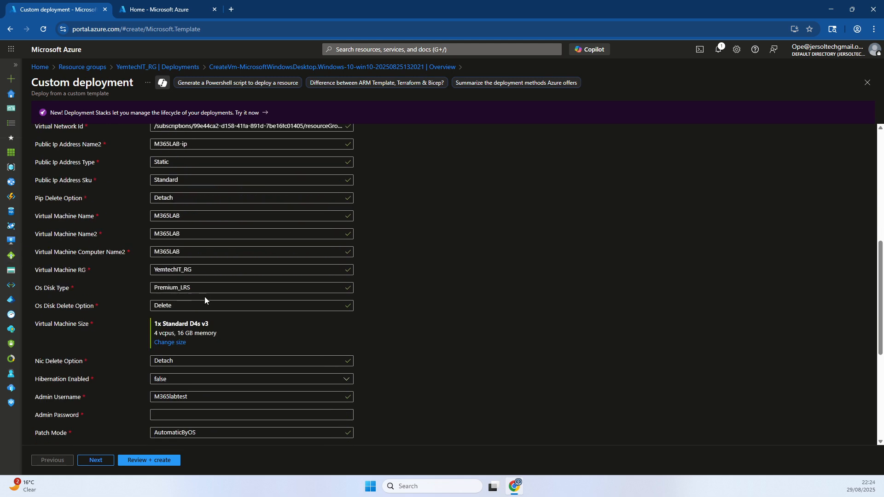
scroll(205, 301, down, 4)
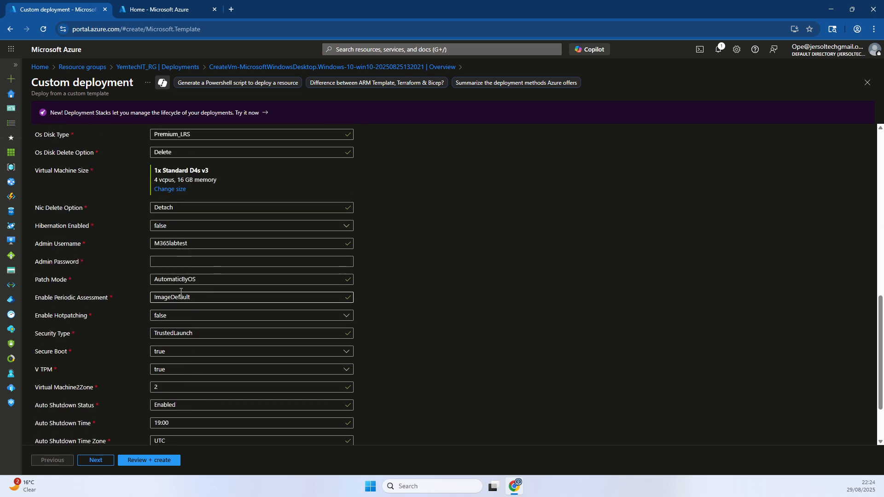
click(60, 263)
click(171, 261)
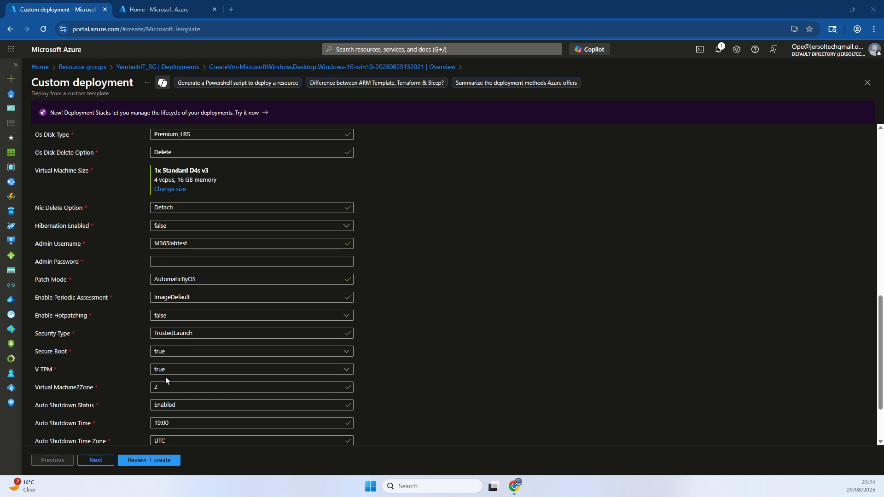
click(173, 261)
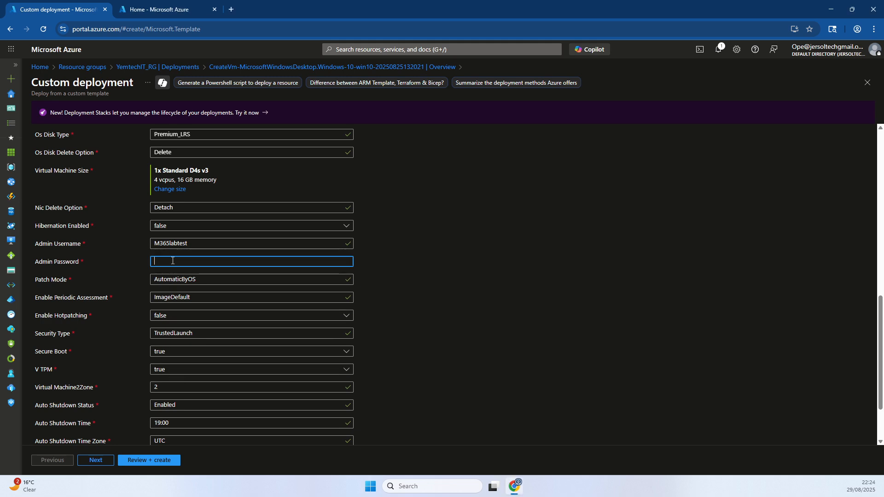
key(ctrl+v)
scroll(281, 396, down, 2)
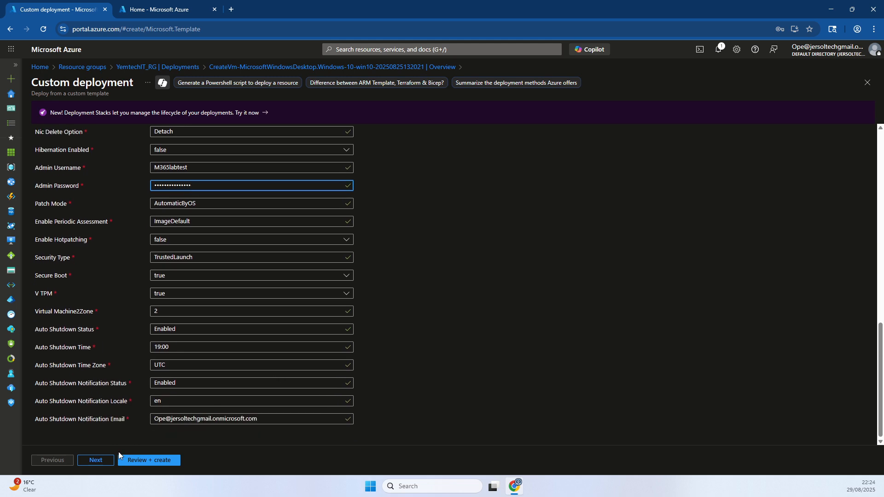
click(93, 459)
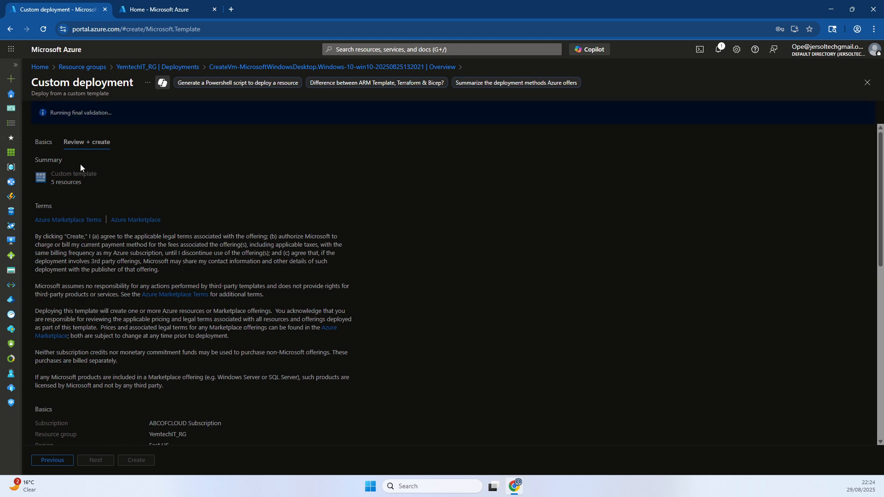
Review the validated custom deployment's summary of parameters and create the deployment in YemtechIT_RG
drag(52, 109, 120, 107)
click(173, 137)
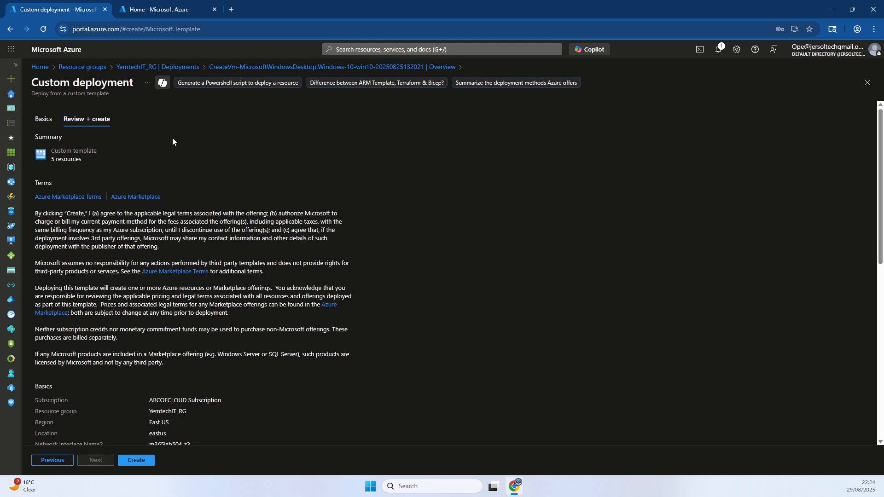
scroll(133, 189, down, 3)
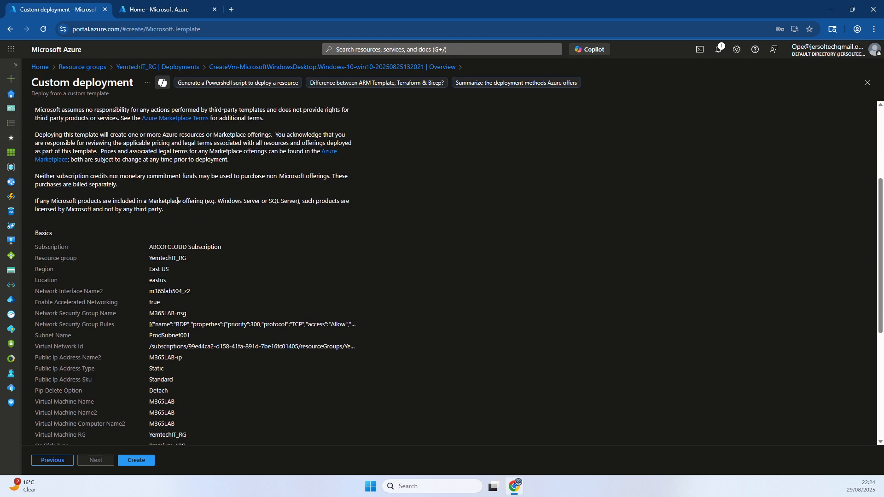
scroll(176, 211, down, 5)
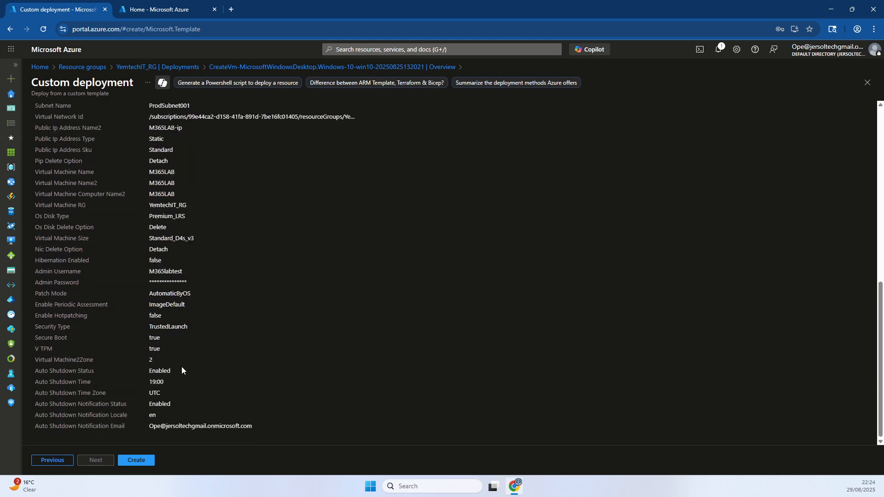
click(132, 460)
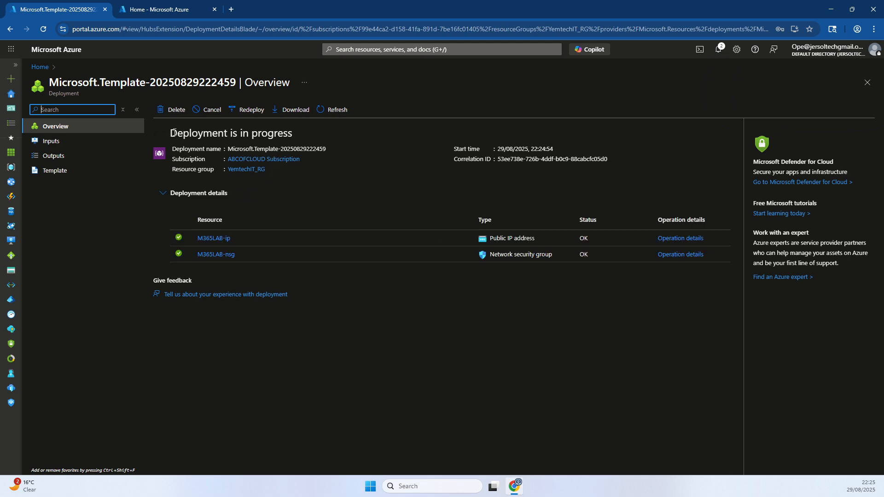
Monitor the status of the redeployment and its individual resources until it finishes
drag(175, 133, 291, 134)
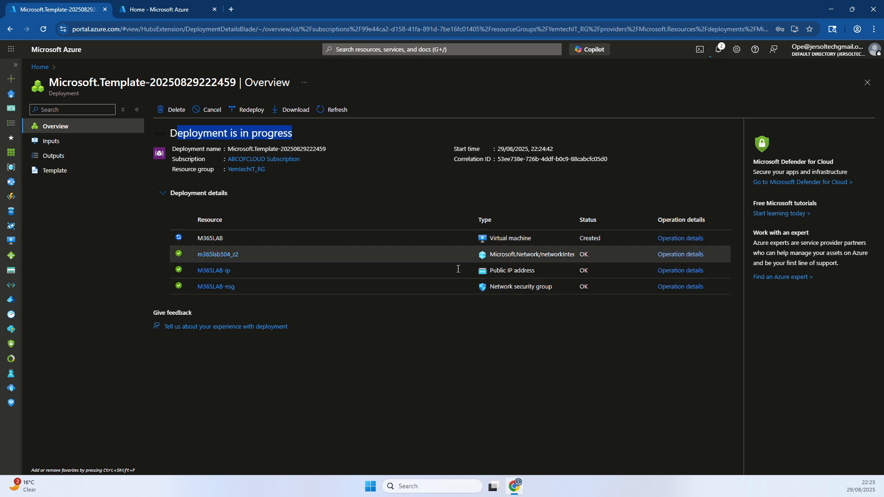
click(233, 132)
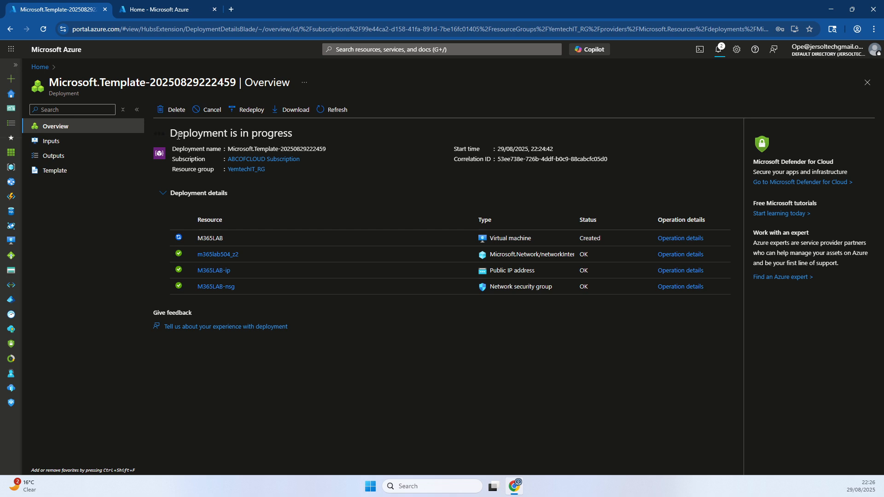
drag(292, 135, 162, 138)
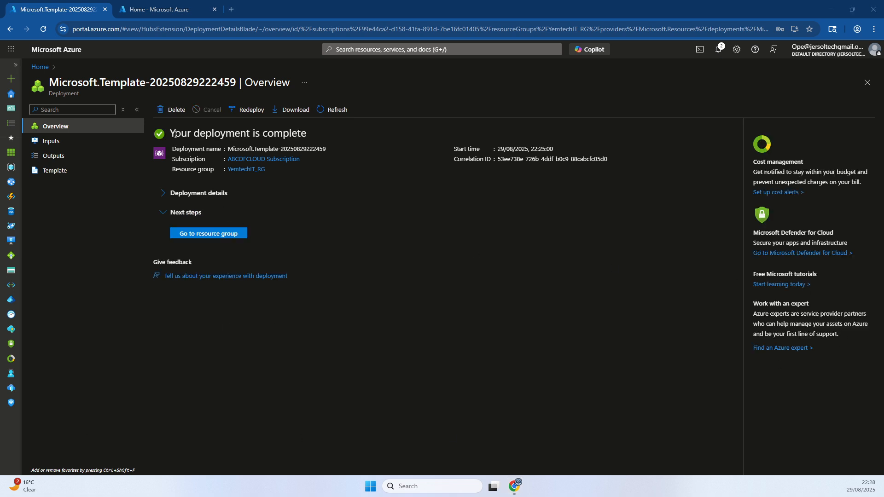
drag(175, 135, 310, 134)
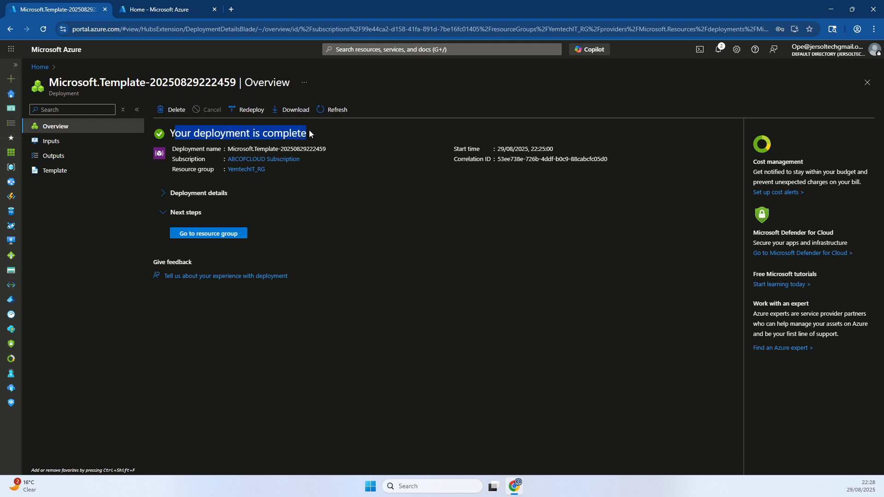
click(183, 133)
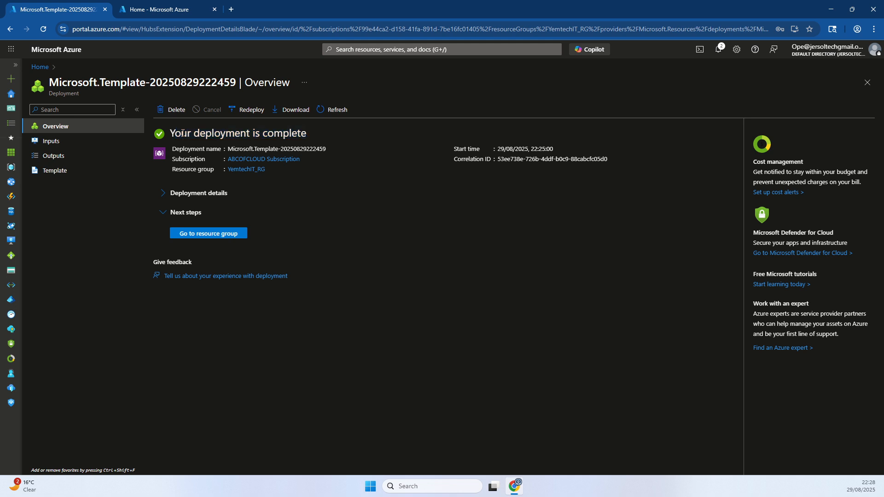
Go to the YemtechIT_RG resource group and check its deployment history and its list of resources
click(212, 236)
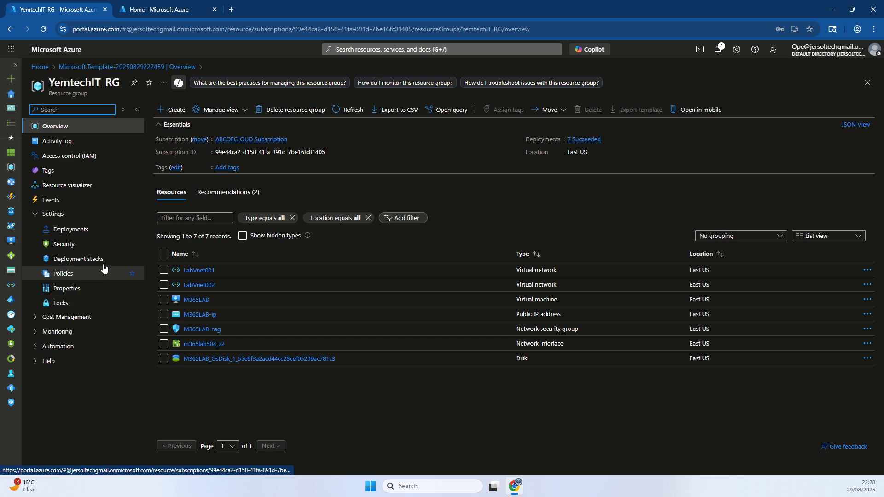
click(68, 229)
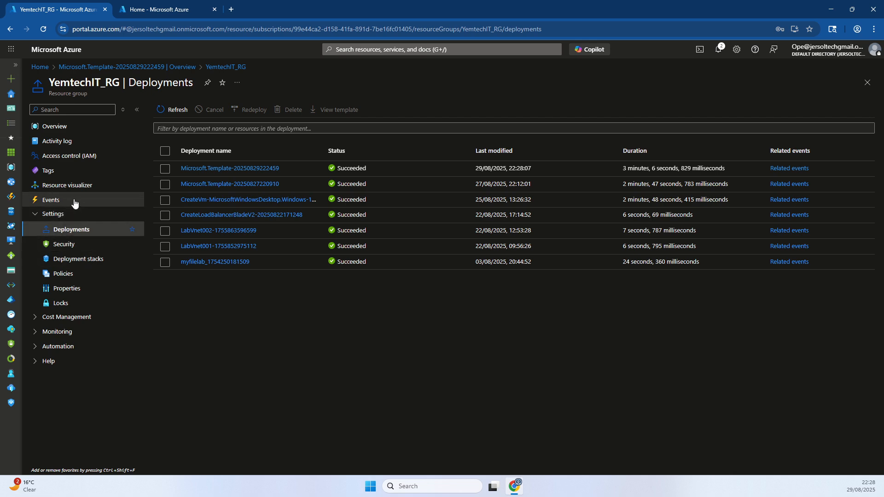
click(56, 126)
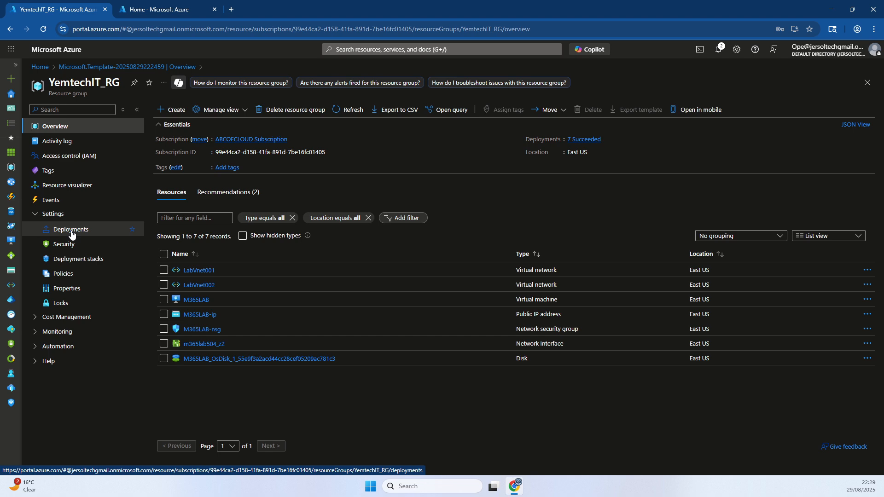
Download the native RDP file of the recovered M365LAB virtual machine and open it
click(203, 302)
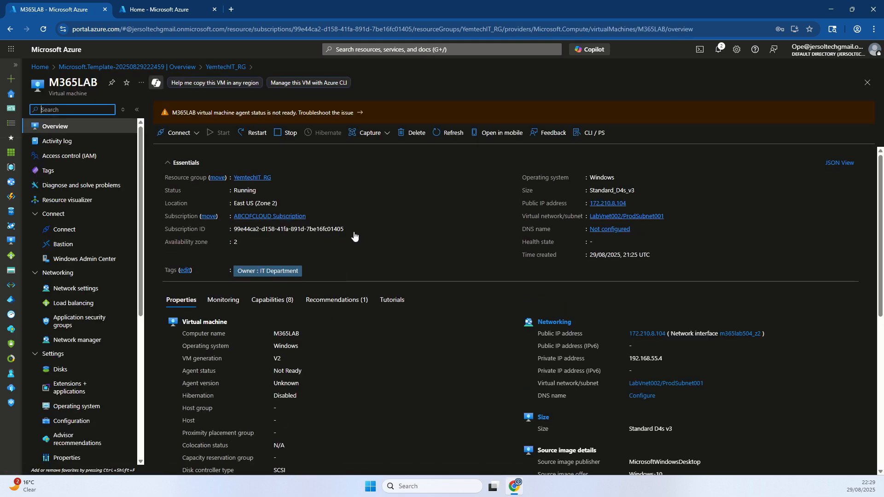
click(194, 134)
click(172, 144)
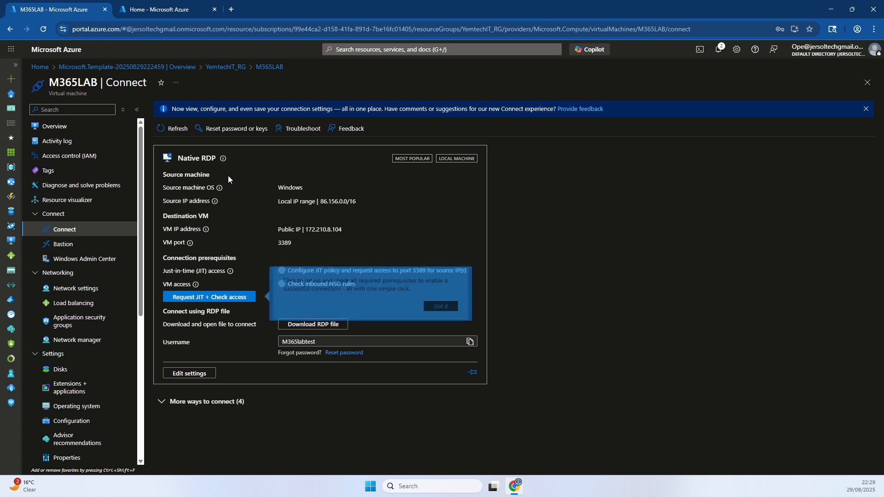
click(449, 308)
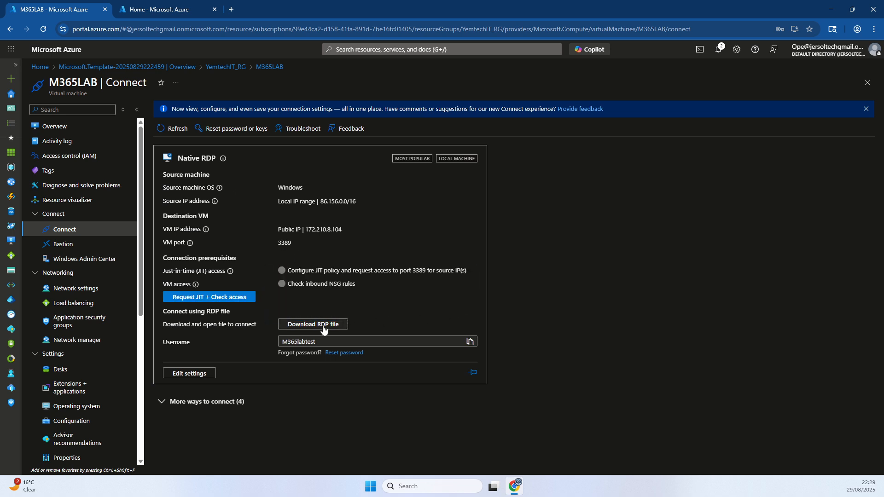
click(313, 325)
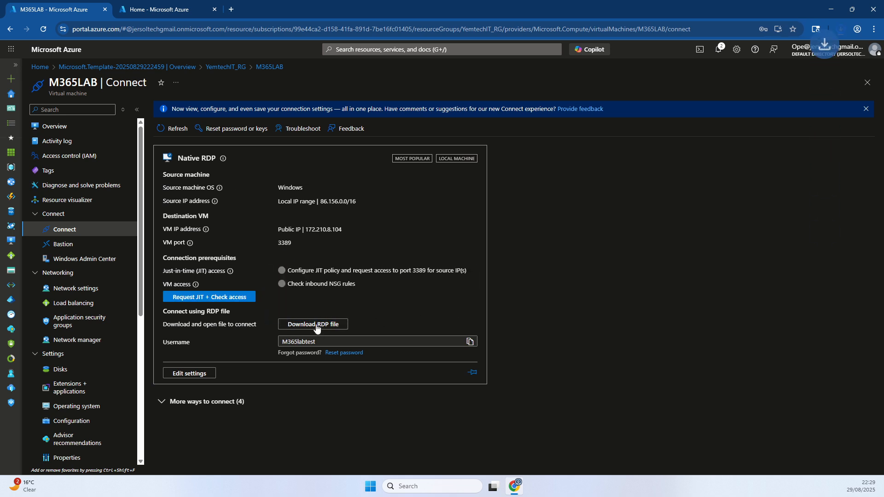
click(814, 52)
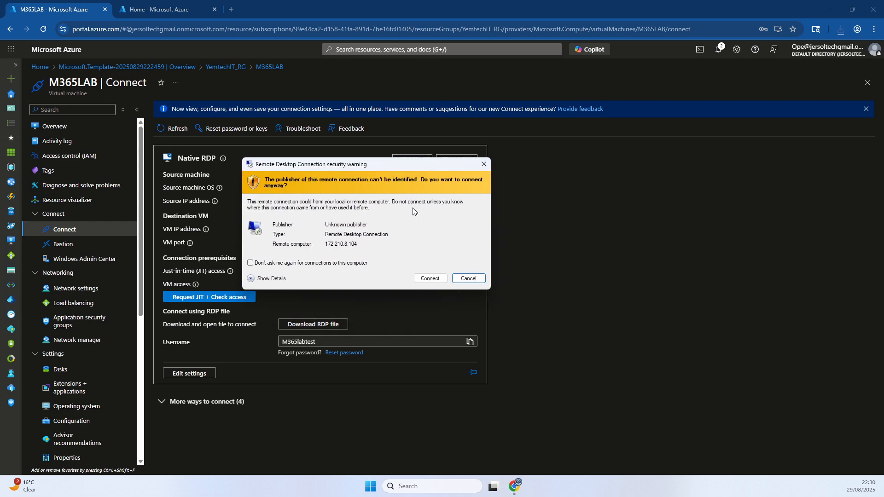
Connect to M365LAB through Remote Desktop, pasting the account password and accepting the unverified certificate
click(430, 278)
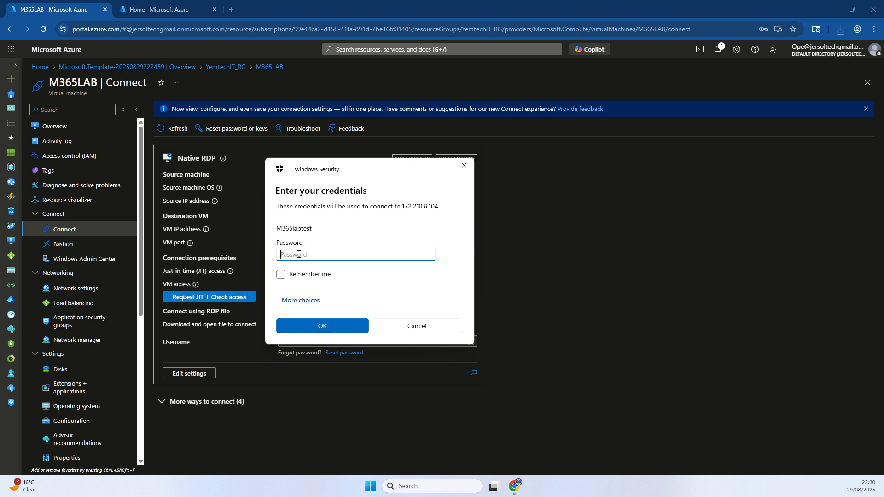
key(ctrl+v)
click(294, 331)
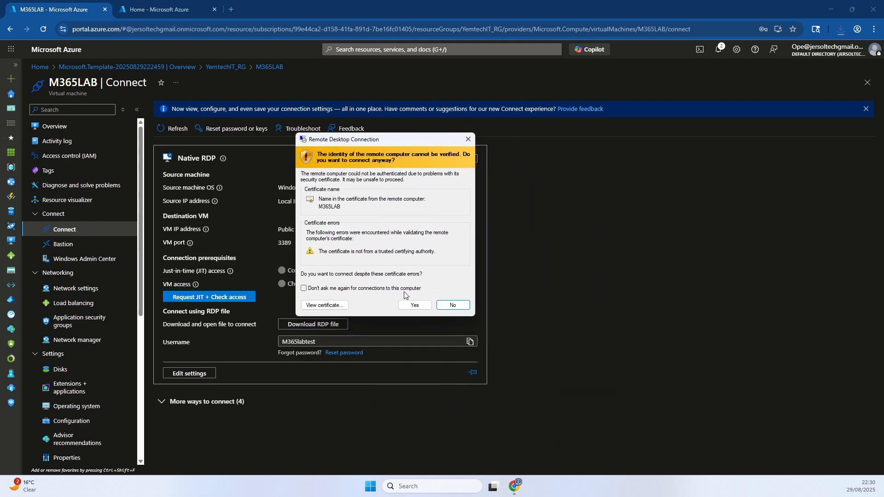
click(414, 306)
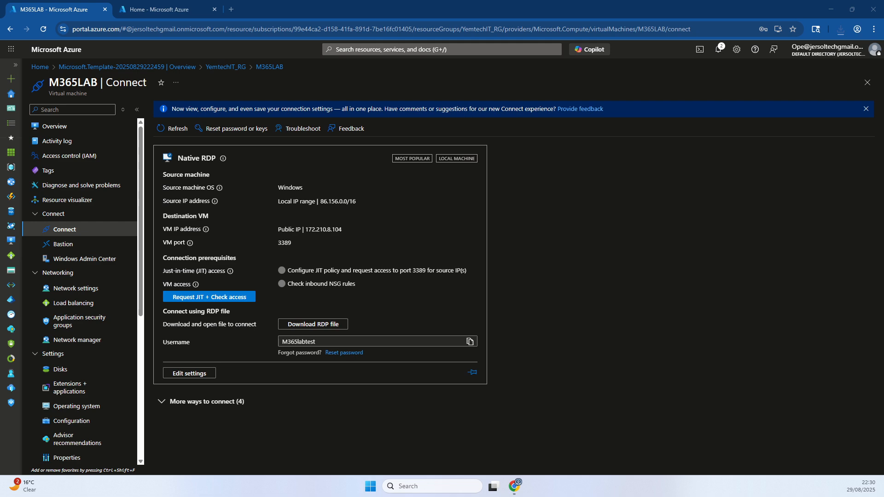
Maximize the M365LAB remote desktop window and accept the default Windows privacy settings for the device
drag(0, 181, 413, 114)
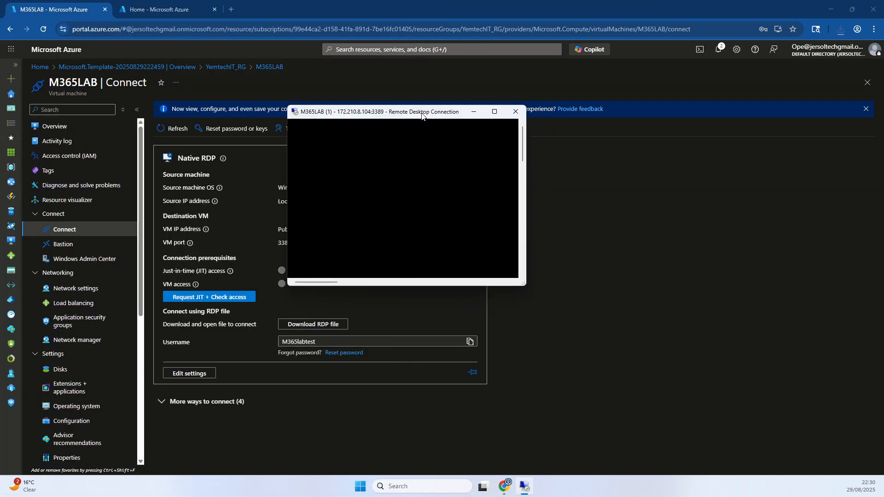
double_click(422, 114)
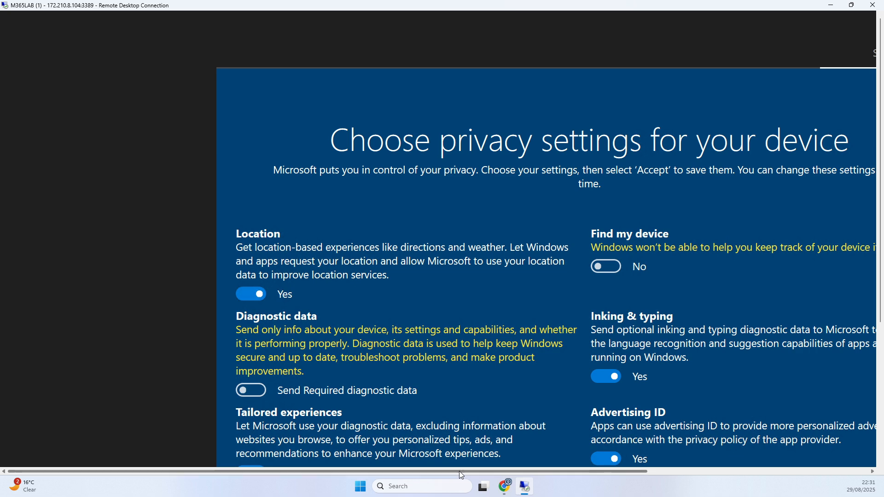
drag(459, 471, 556, 476)
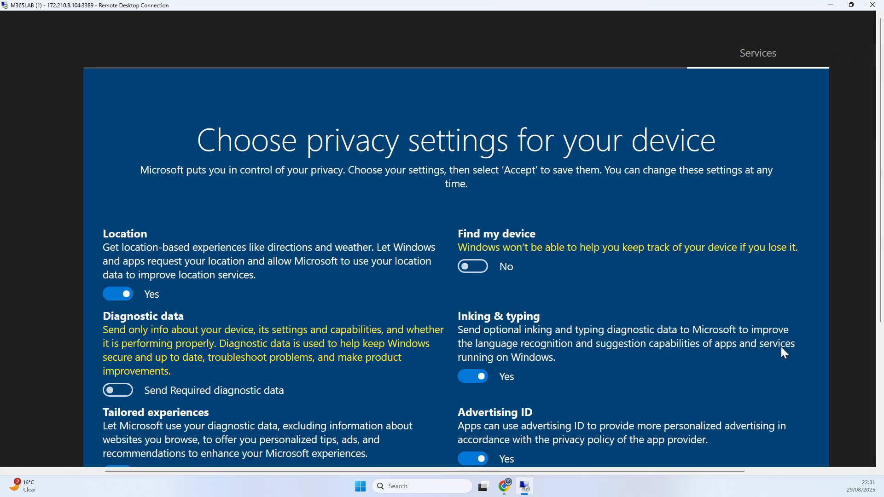
drag(881, 316, 882, 442)
click(769, 406)
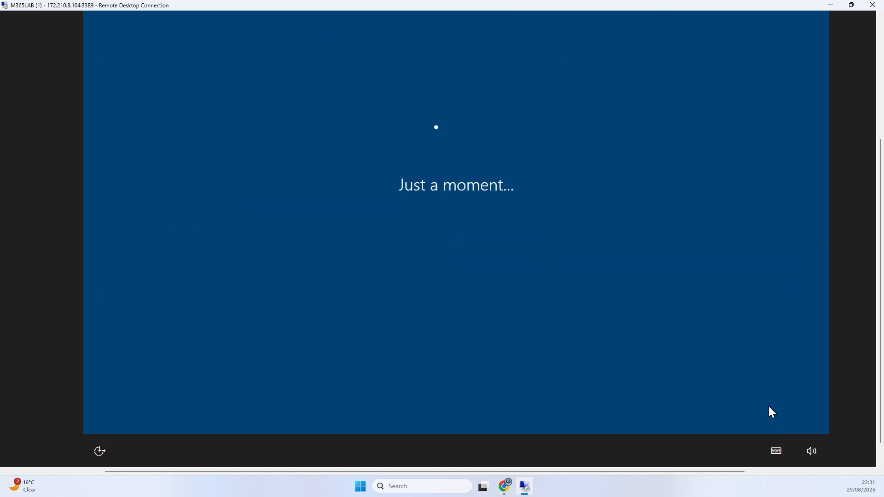